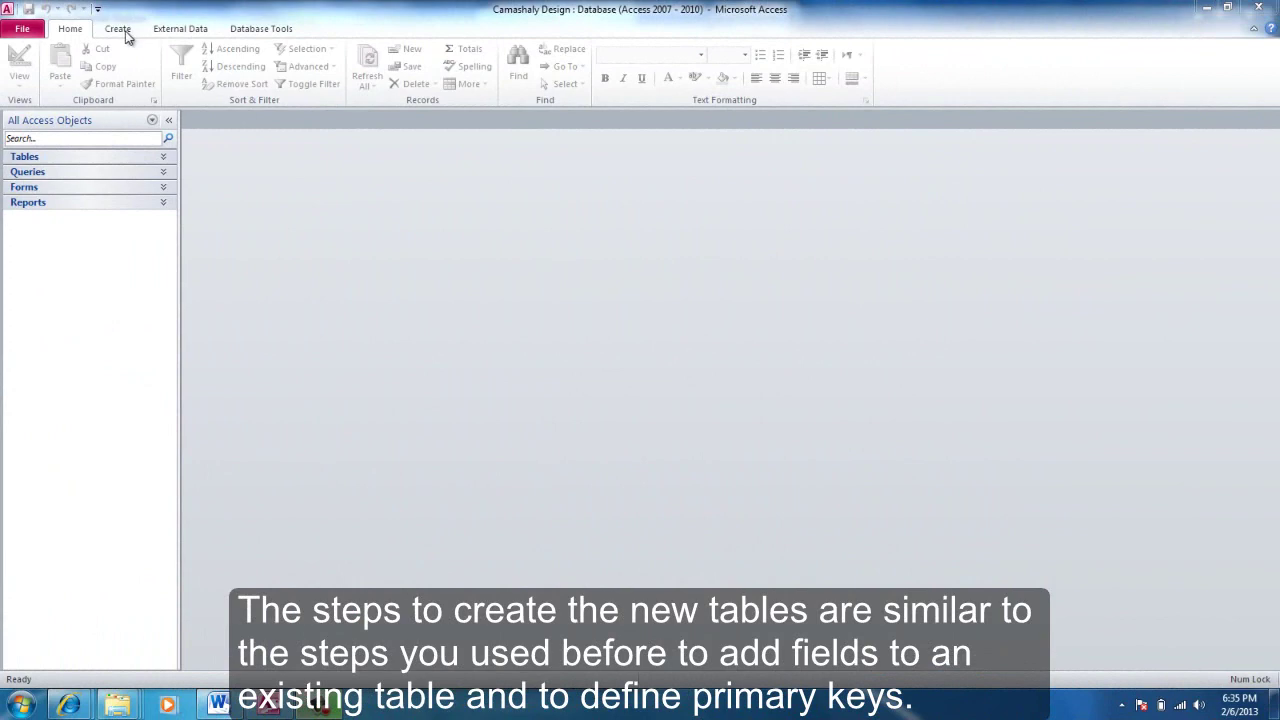
Build the Course table with a Text Course Number key plus Course Description, Hours and Increments, then save and close it.
left_click(122, 30)
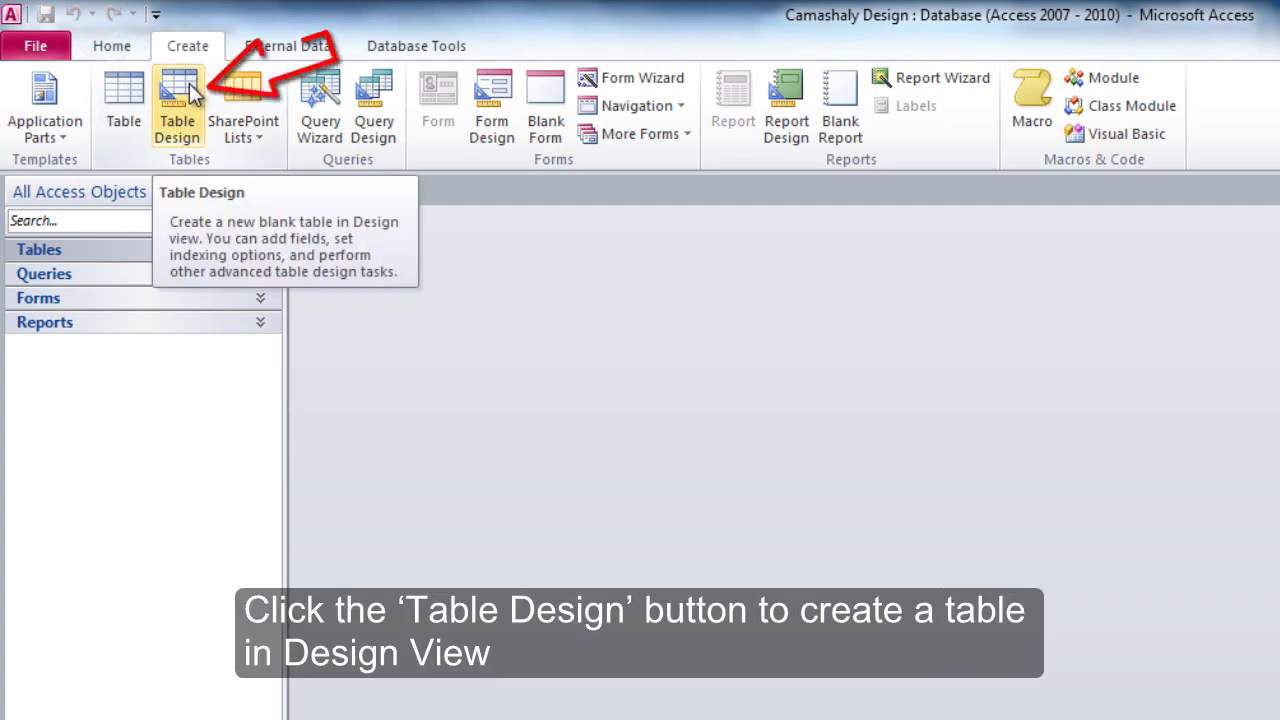
left_click(189, 83)
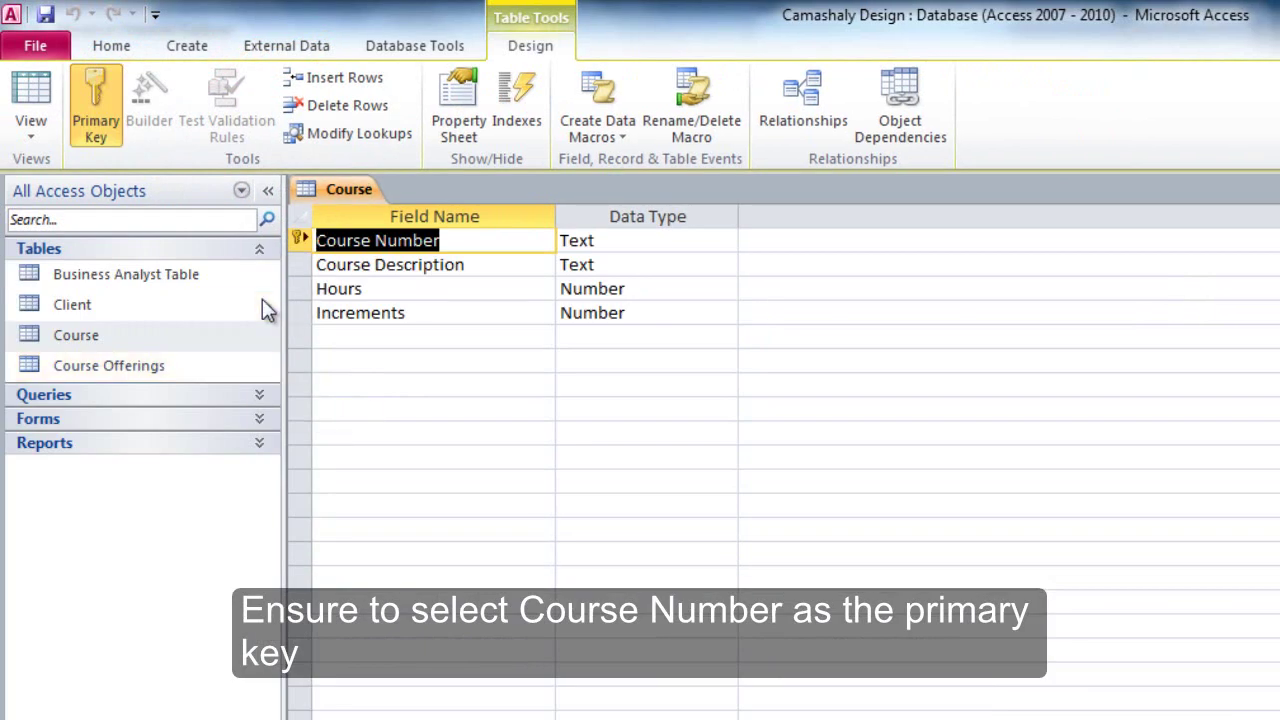
left_click(259, 249)
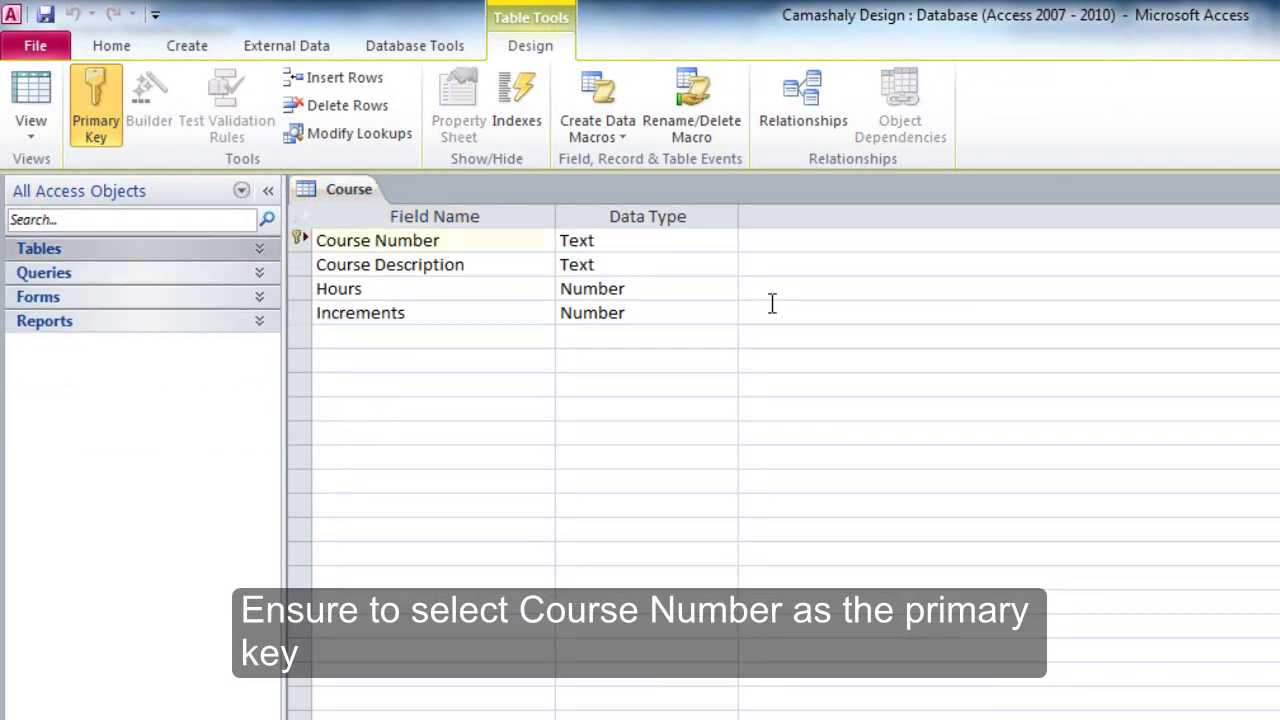
left_click(718, 241)
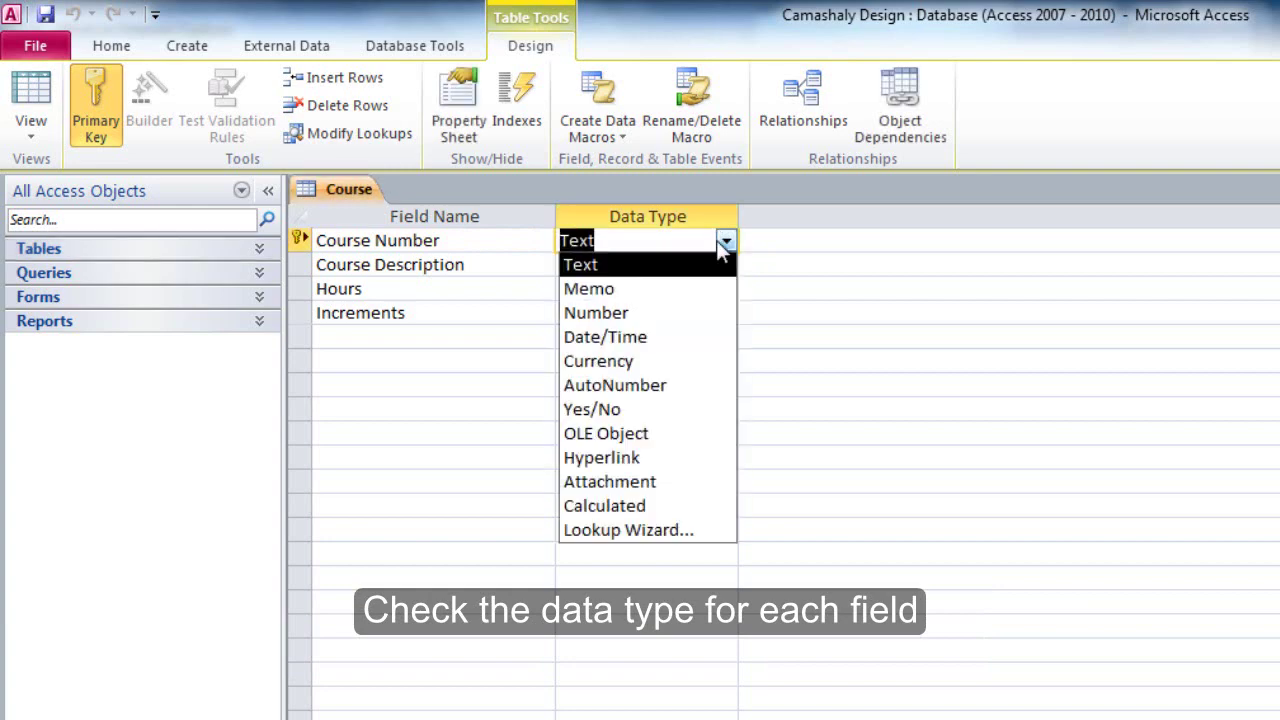
left_click(724, 248)
left_click(686, 264)
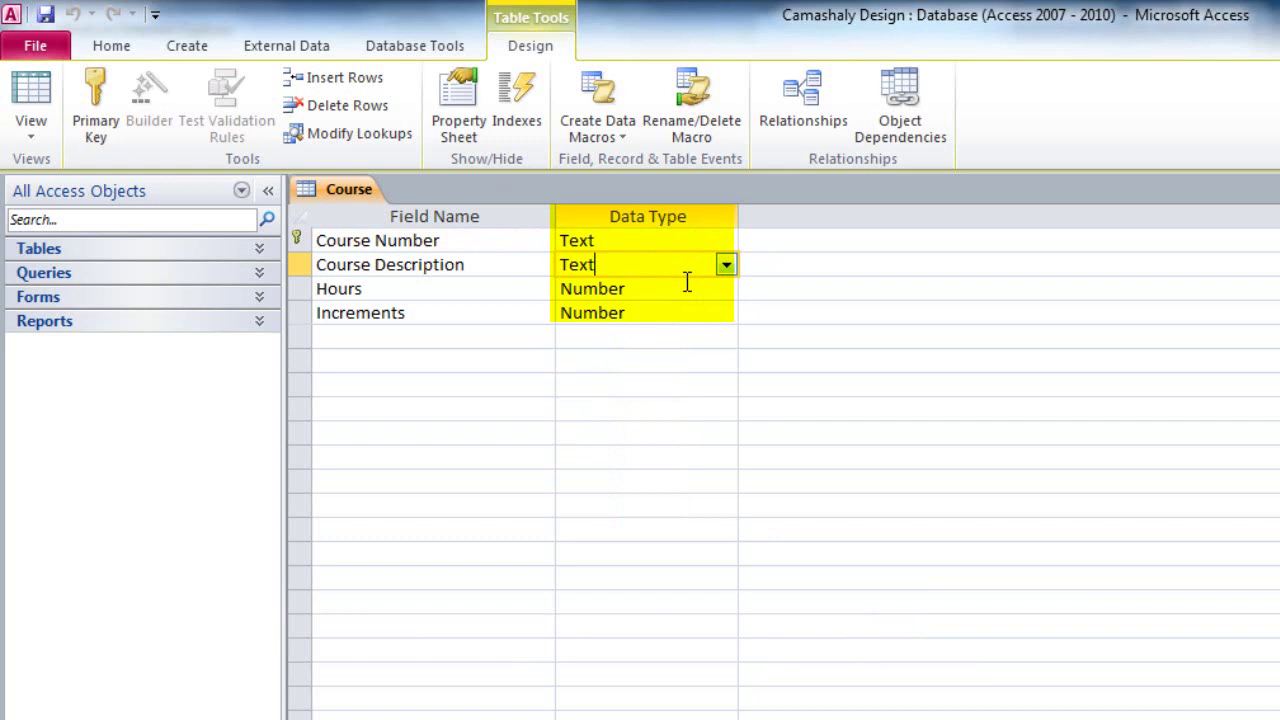
left_click(686, 292)
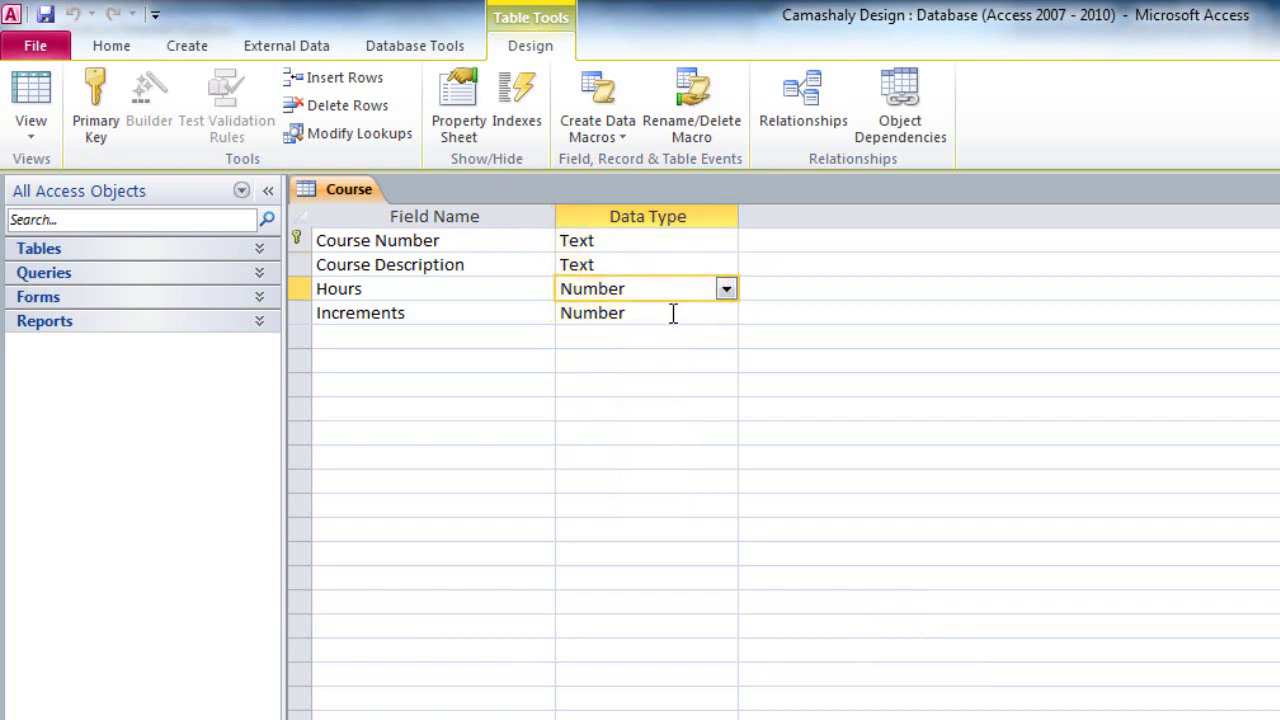
left_click(673, 316)
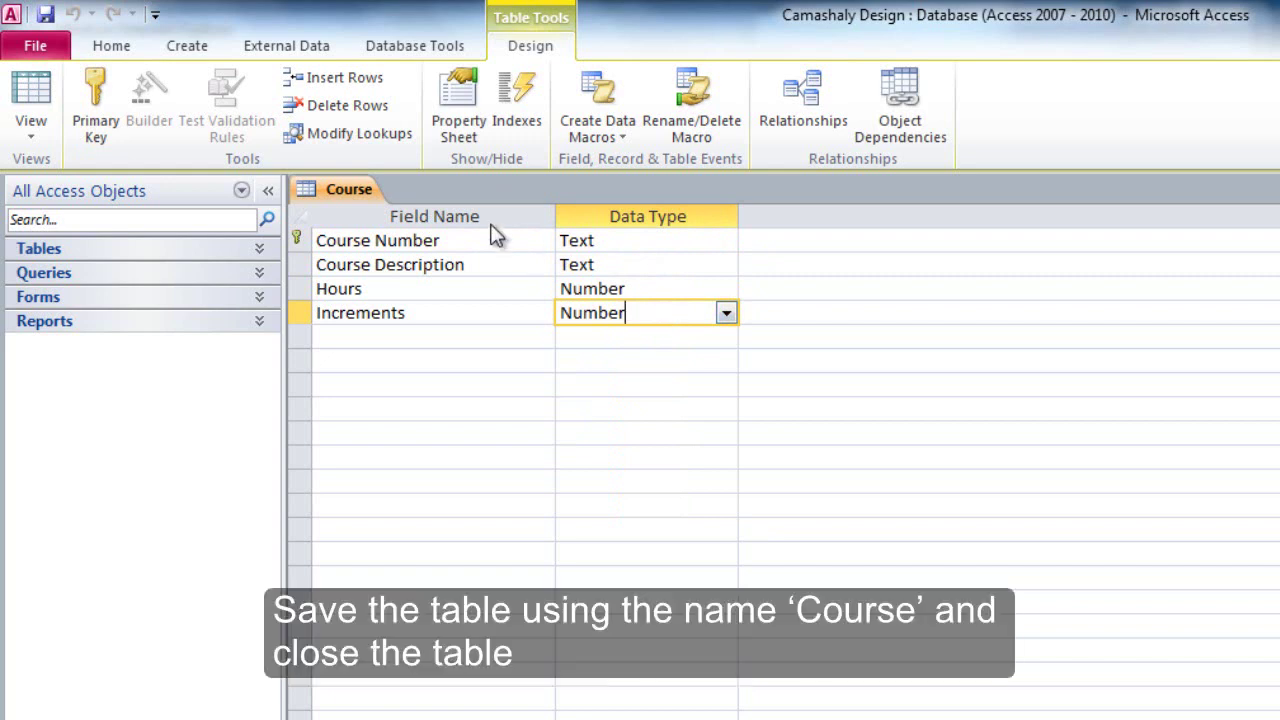
left_click(46, 16)
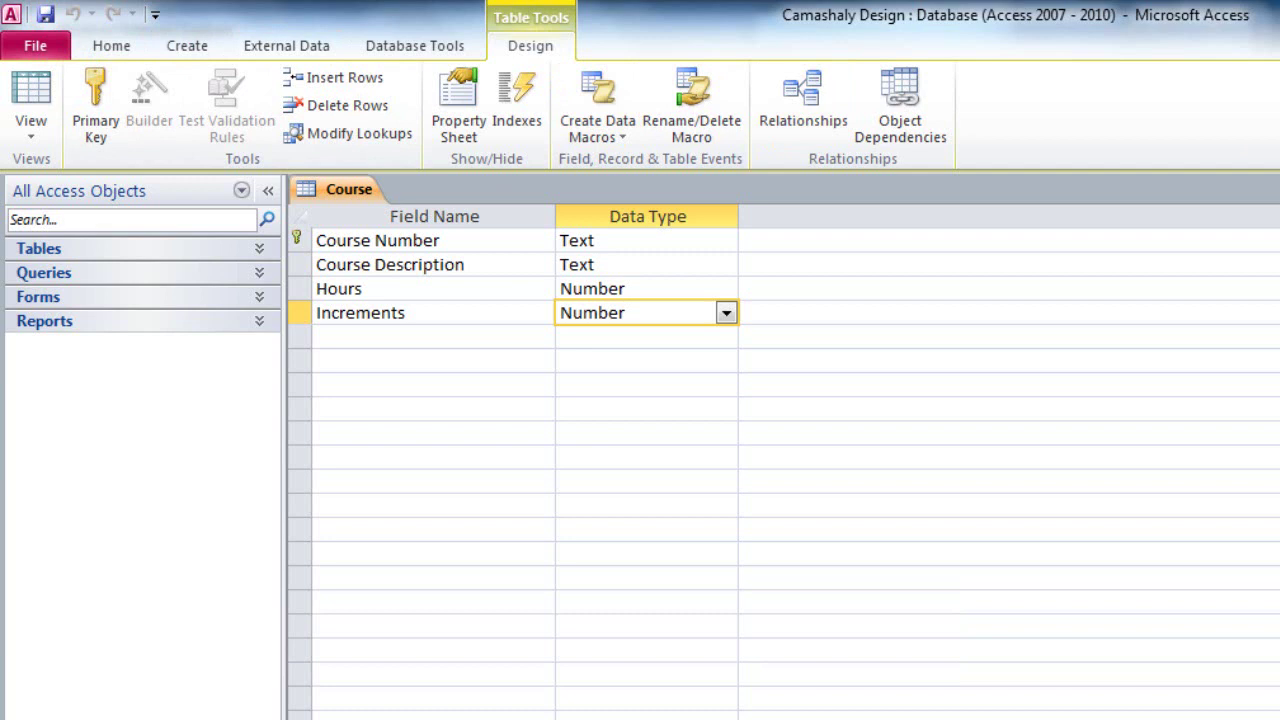
key("ctrl+w")
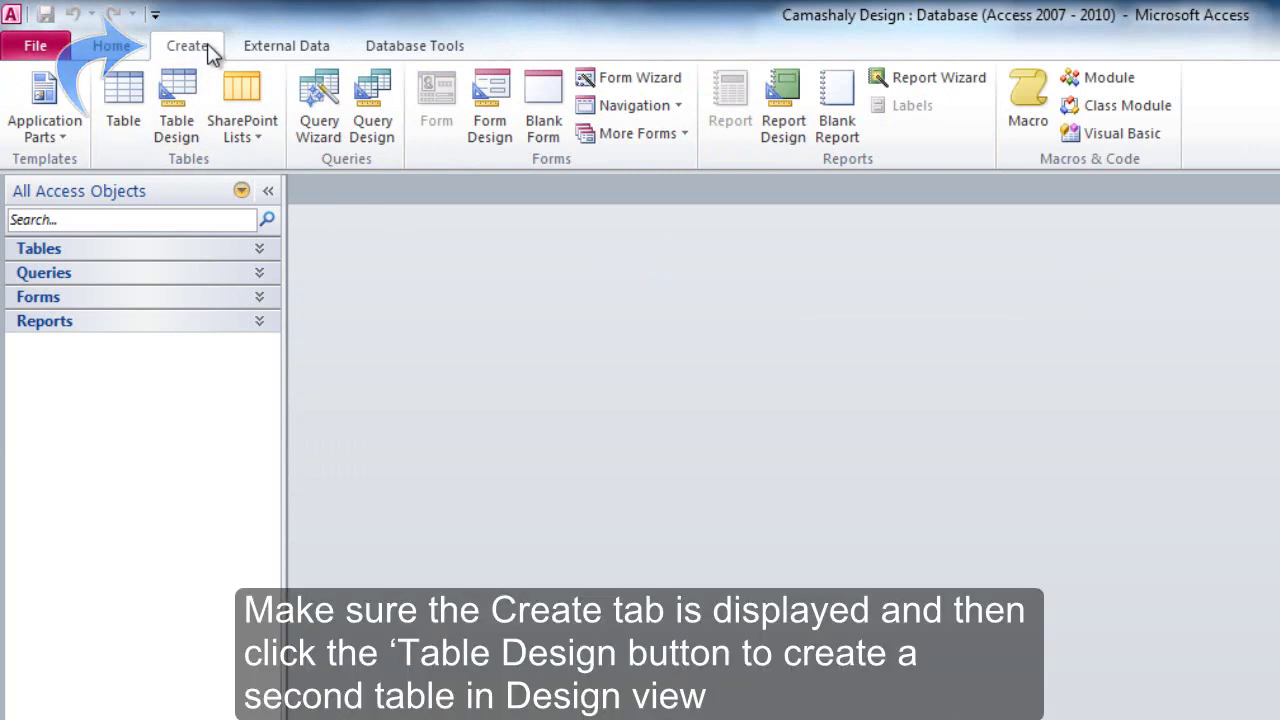
Start a second table in Design view and make Client Number plus Course Number its combined primary key.
left_click(183, 92)
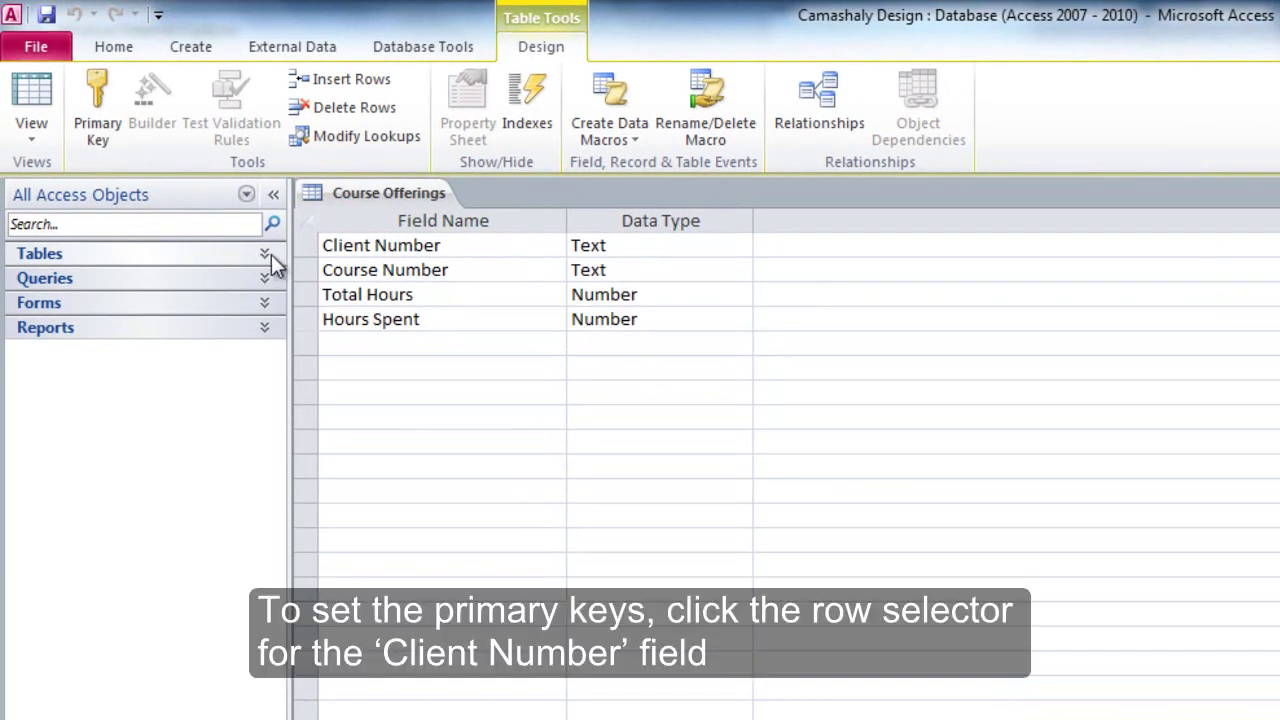
left_click(310, 253)
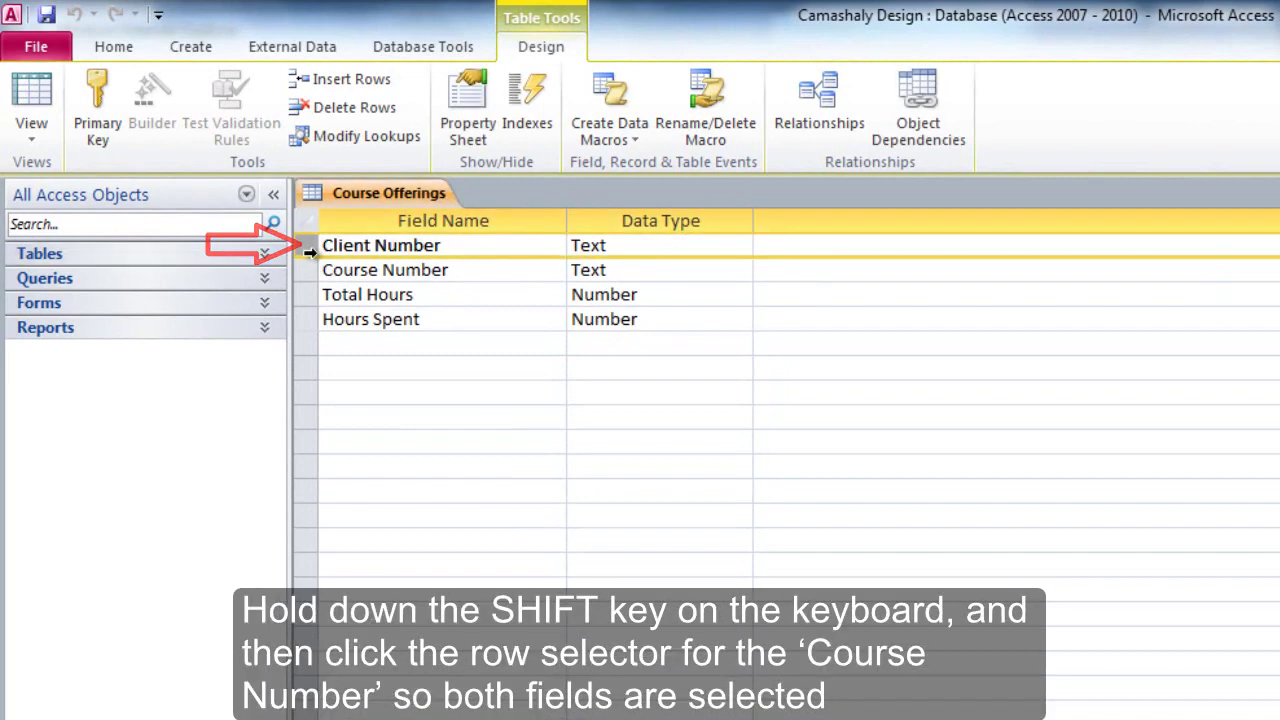
left_click(302, 272, "shift")
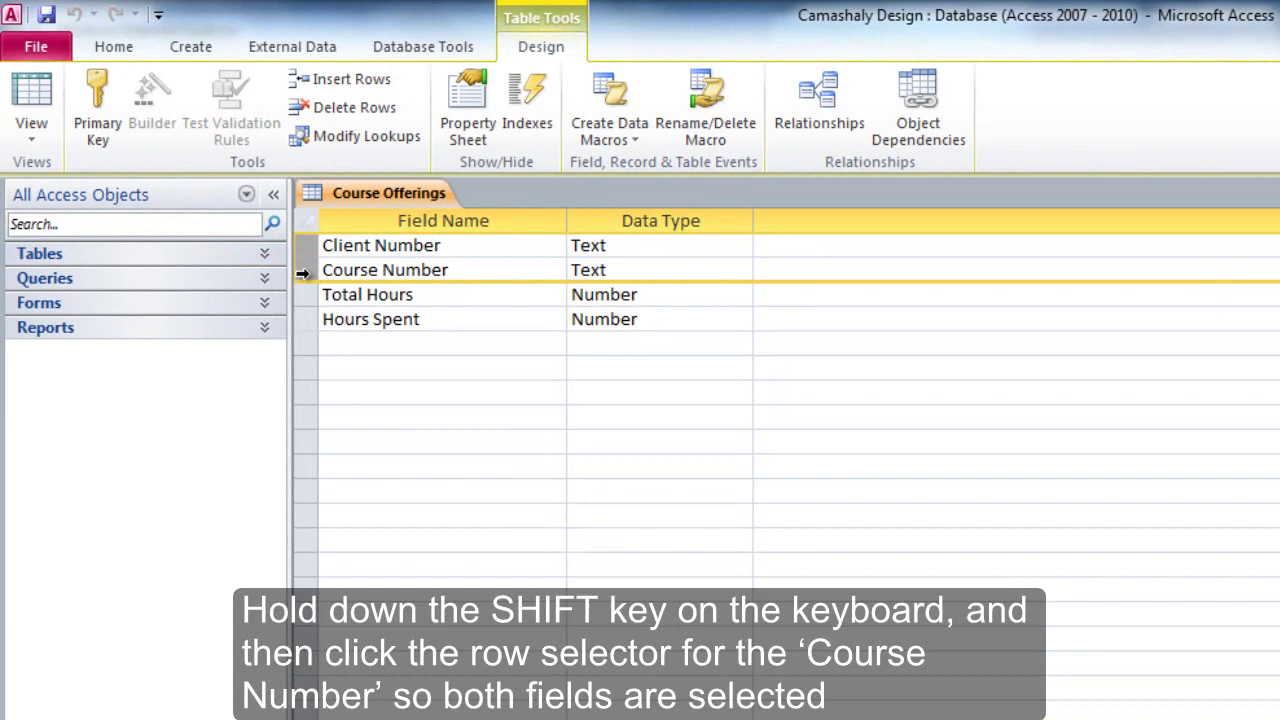
left_click(107, 103)
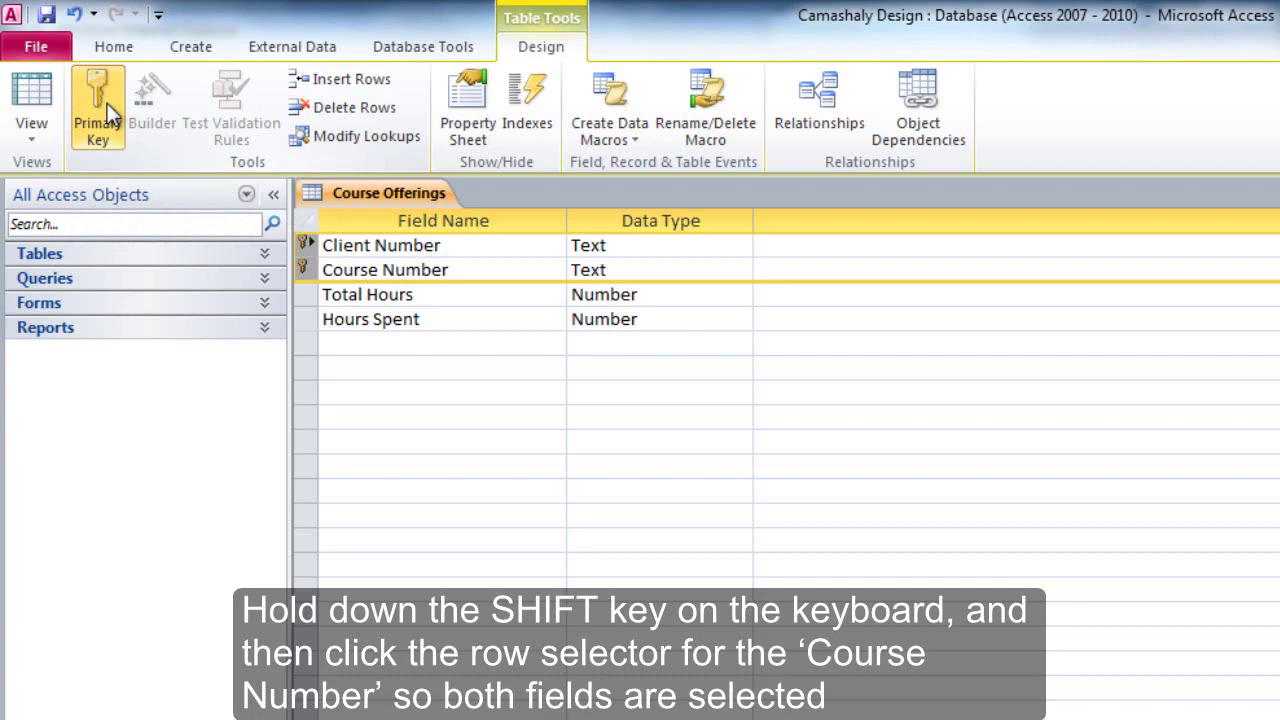
left_click(489, 320)
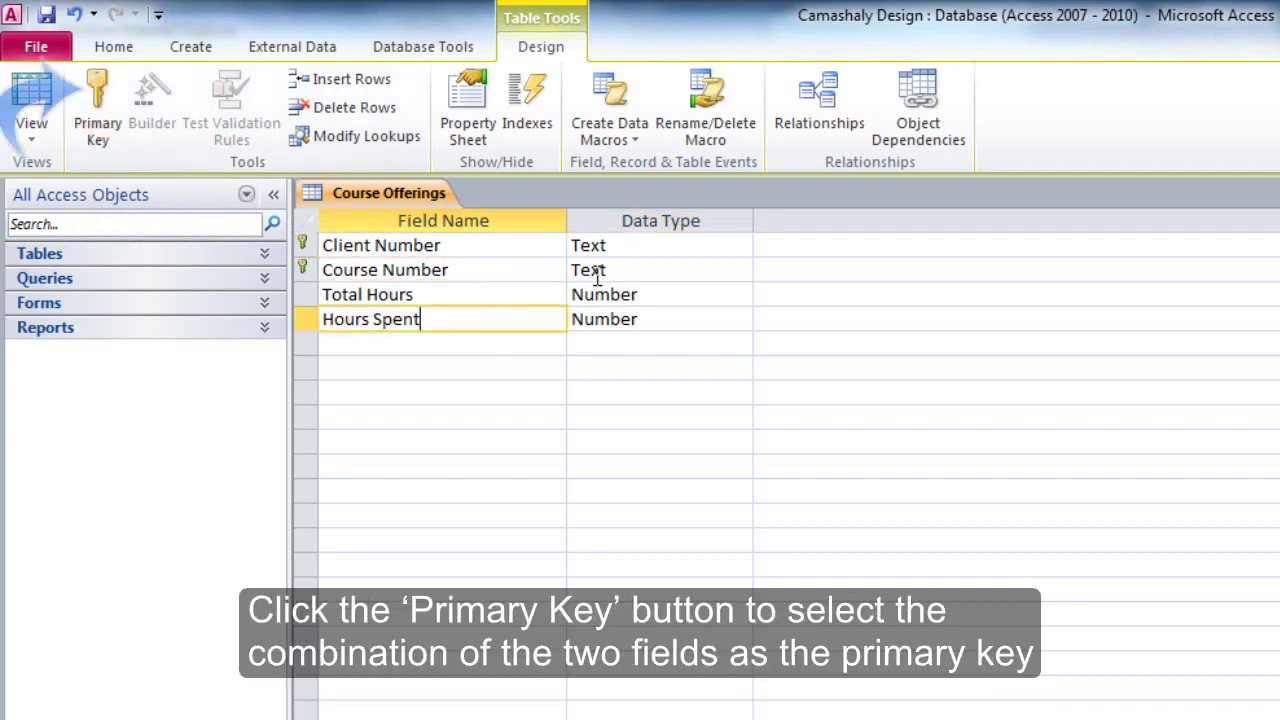
Verify the data types of all four fields, then save and close the Course Offerings table.
left_click(667, 245)
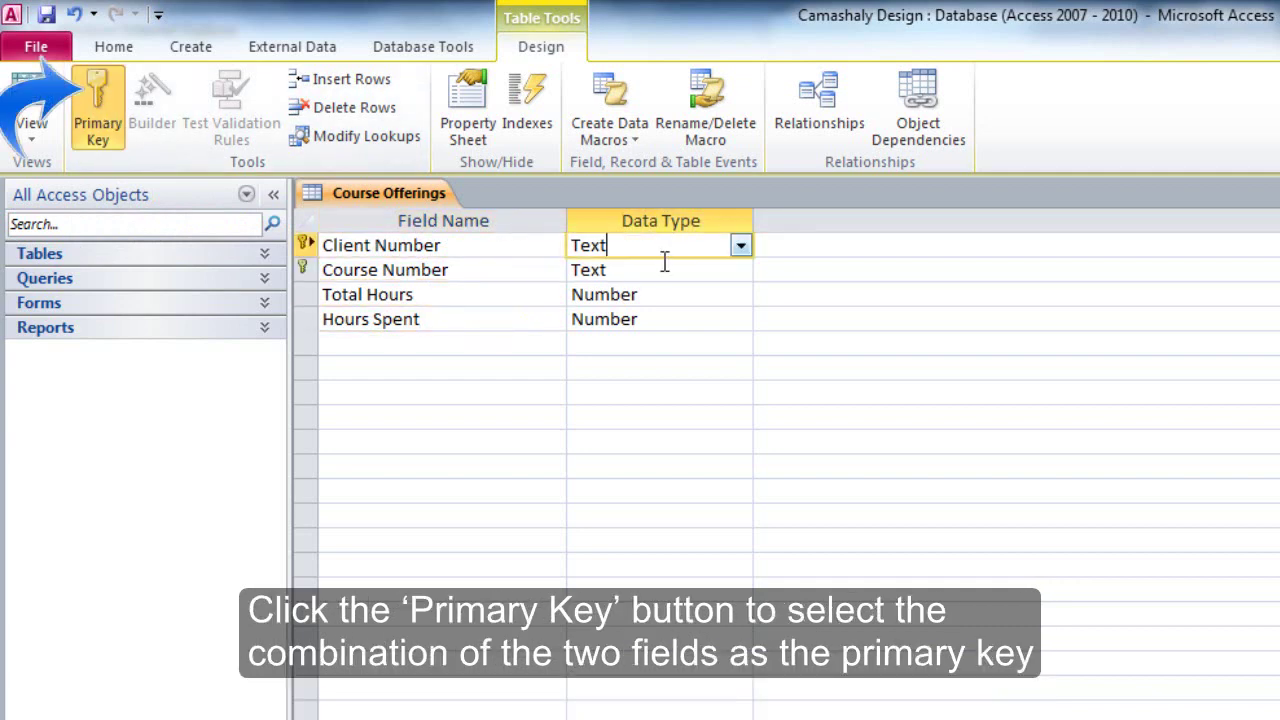
left_click(663, 273)
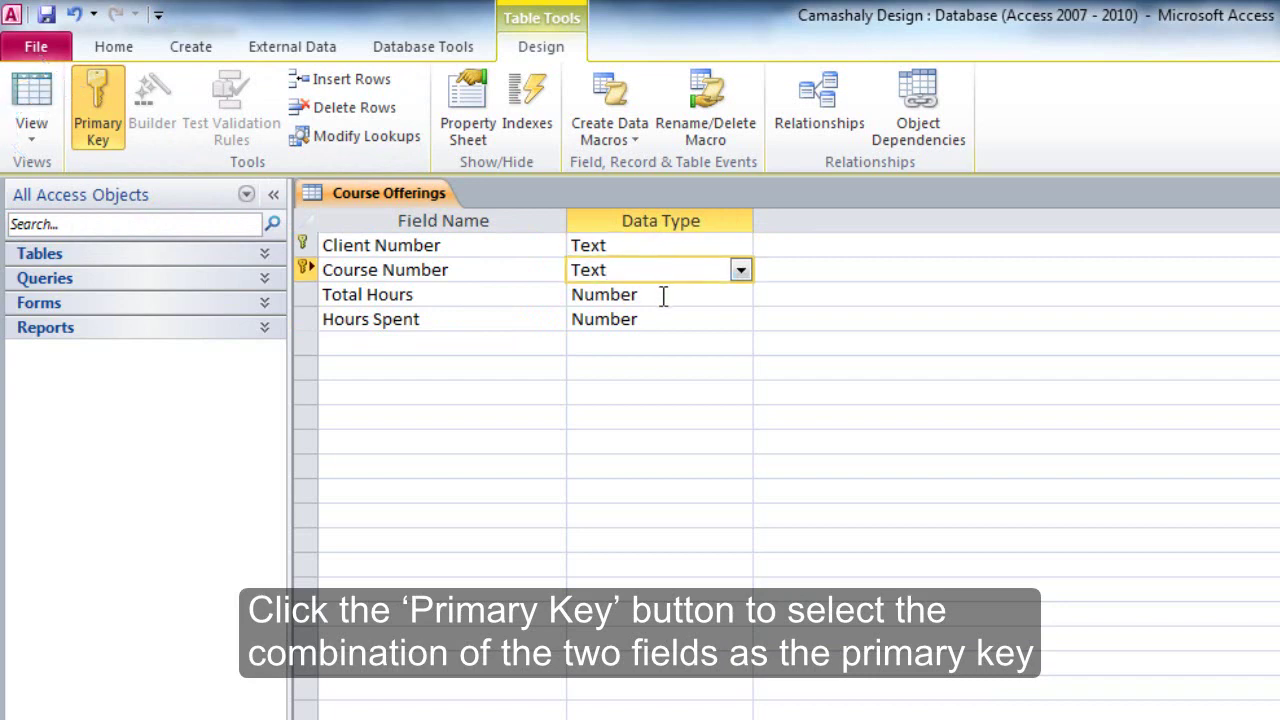
left_click(663, 294)
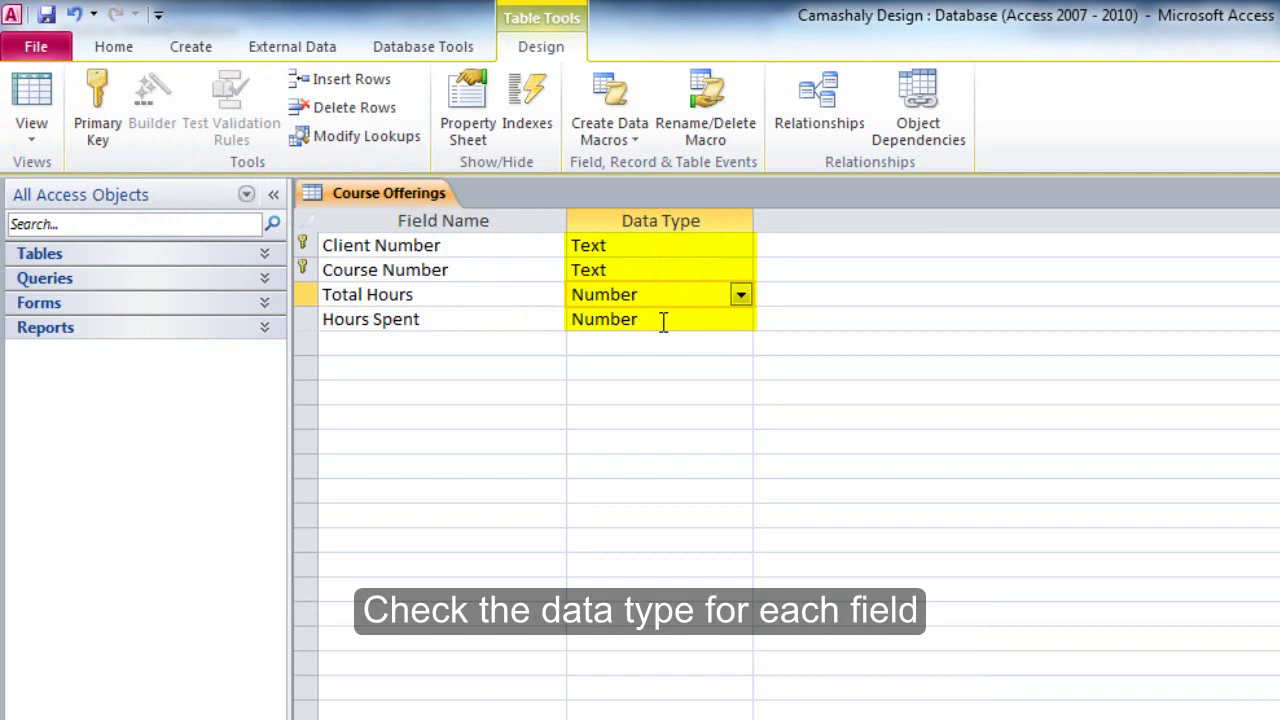
left_click(663, 320)
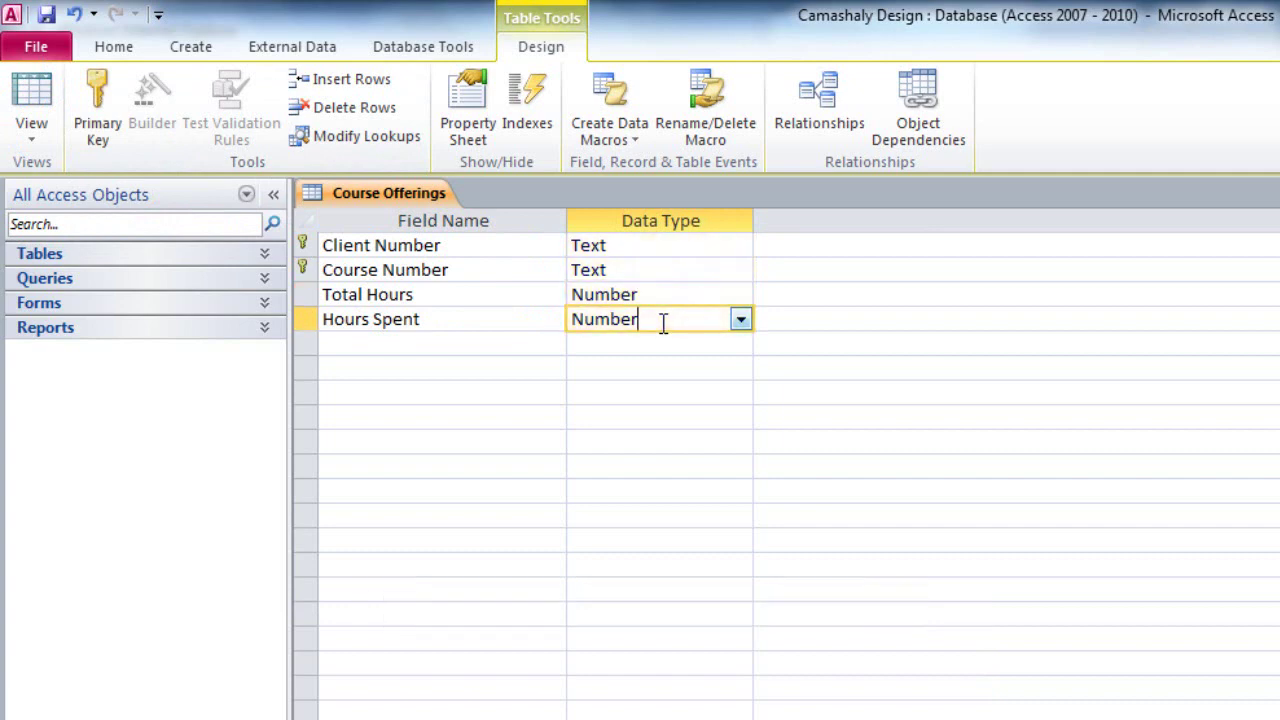
left_click(47, 14)
key("ctrl+w")
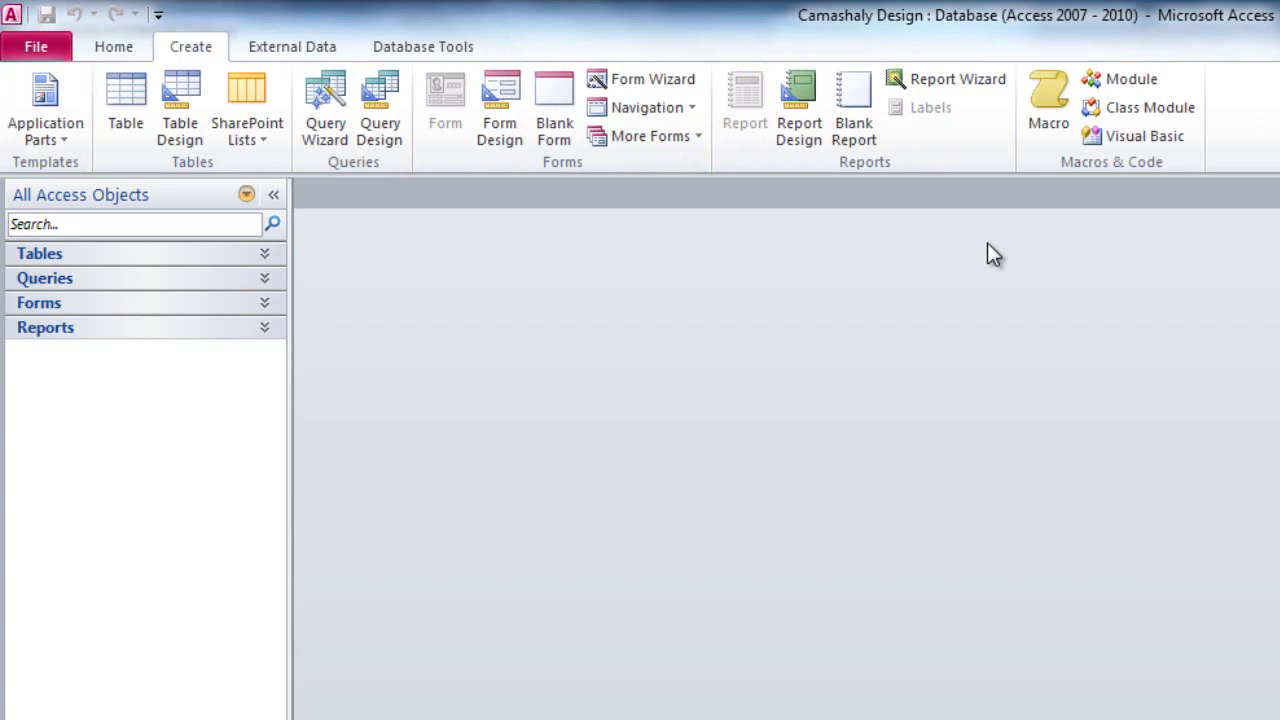
Begin a text file import with Chapter06\Course.txt as the source file.
left_click(315, 47)
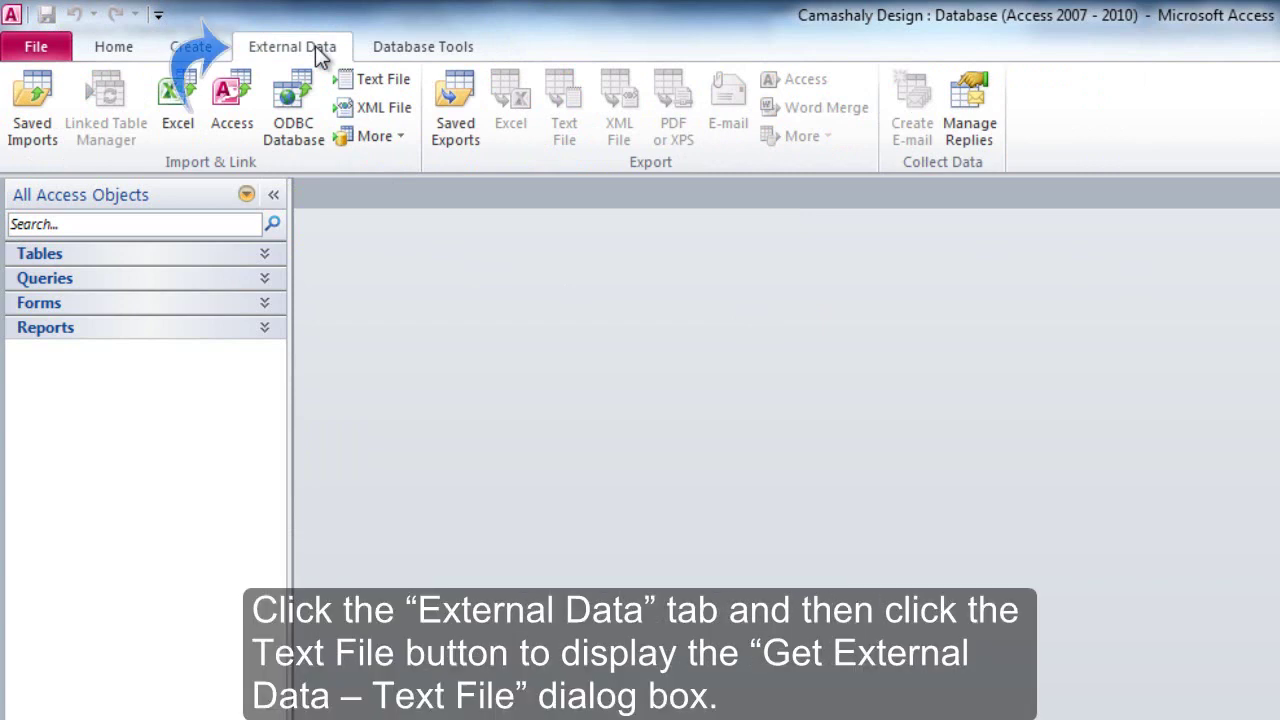
left_click(402, 78)
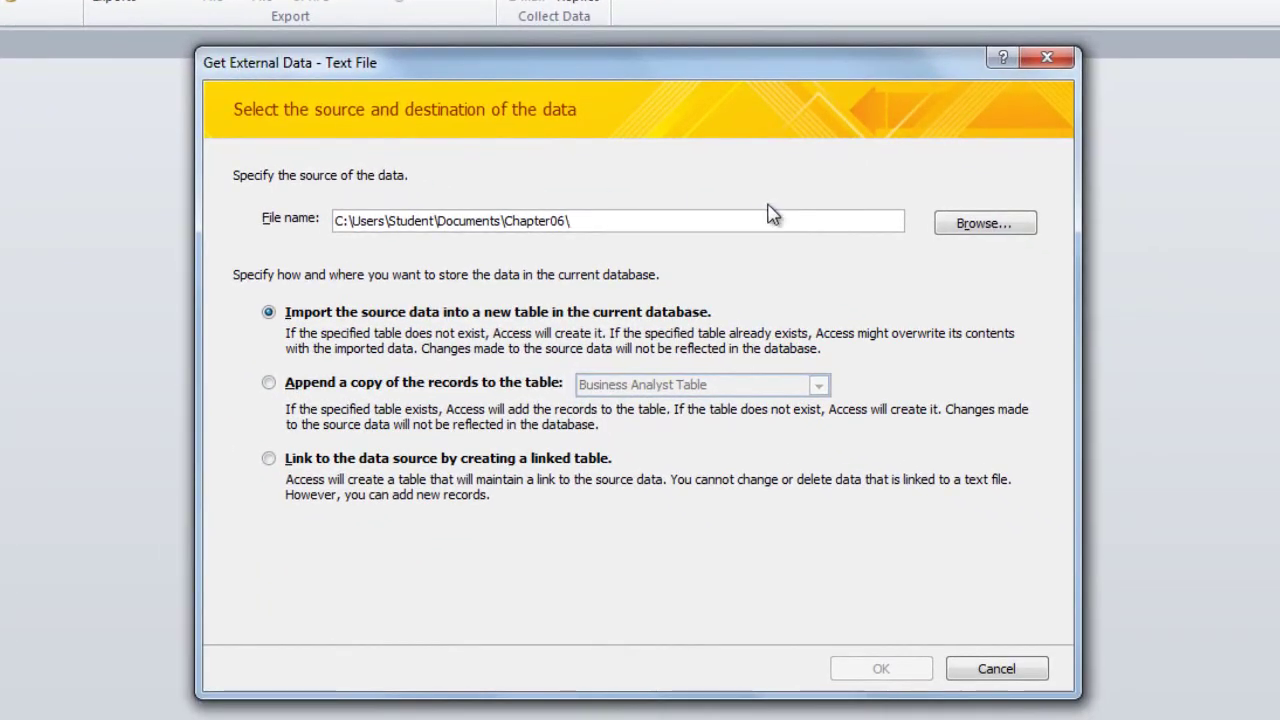
left_click(986, 224)
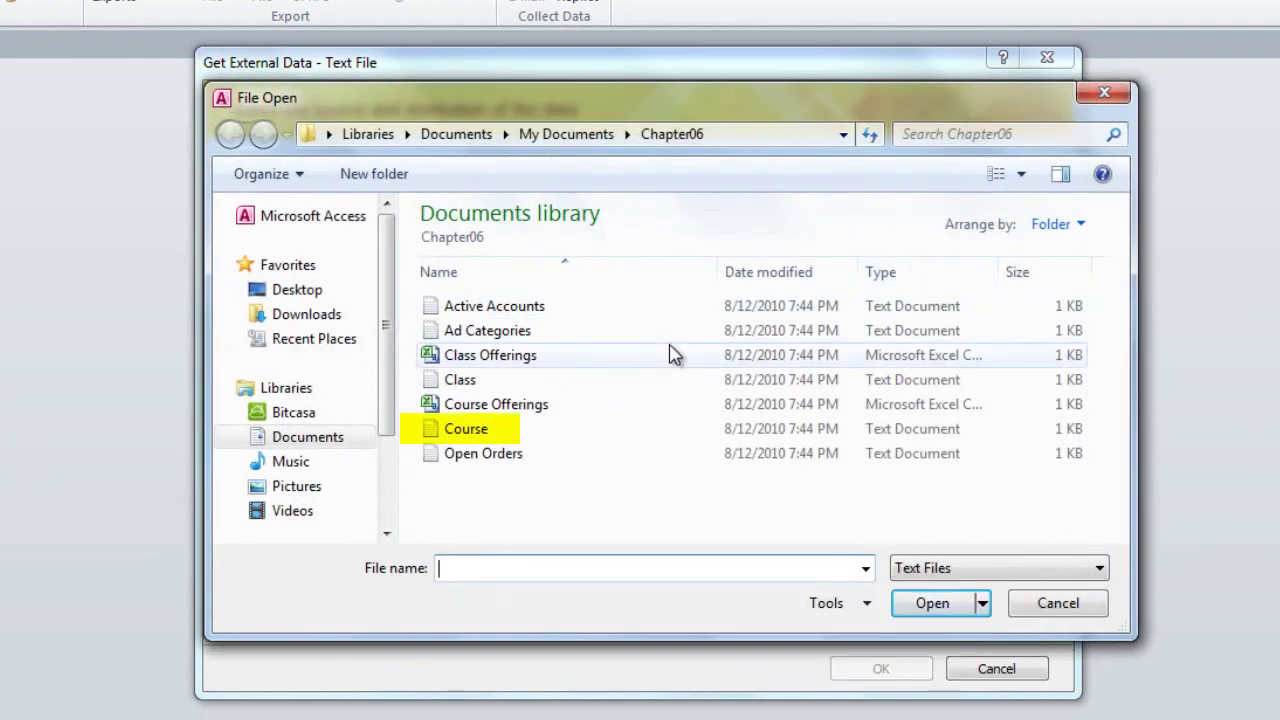
left_click(477, 438)
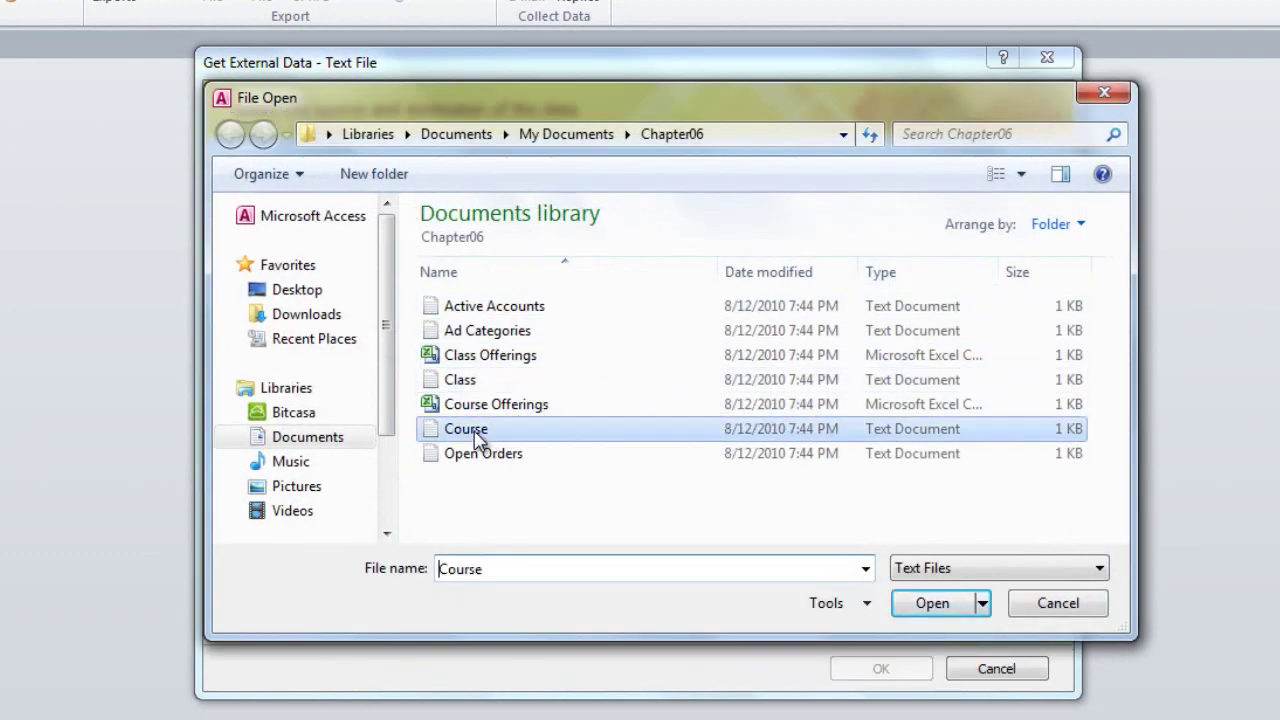
double_click(477, 438)
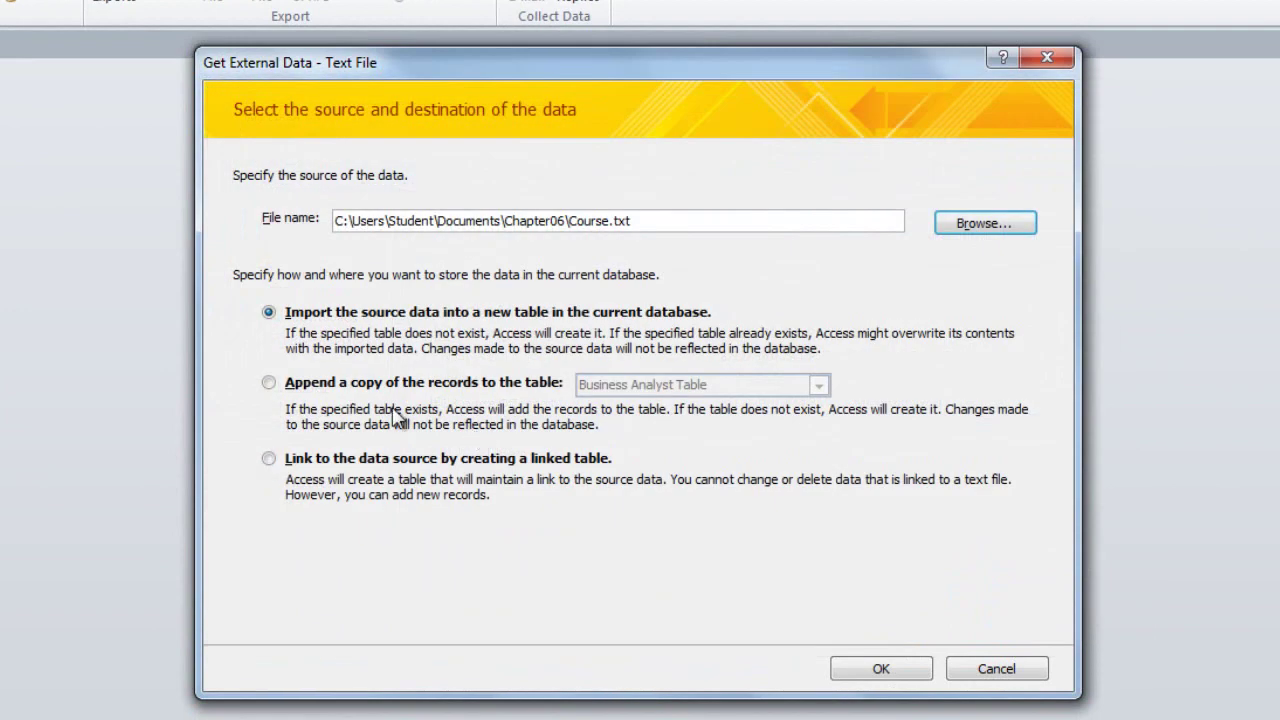
Choose to append the imported records to the Course table and confirm.
left_click(269, 383)
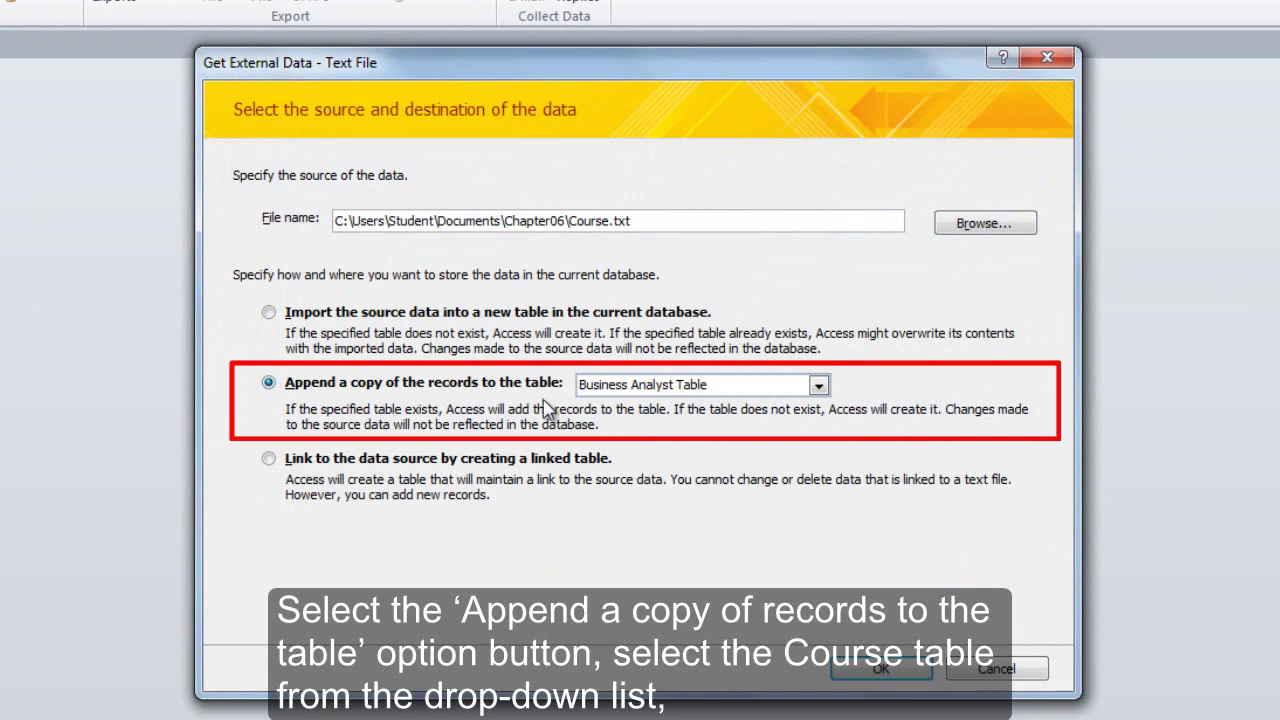
left_click(818, 386)
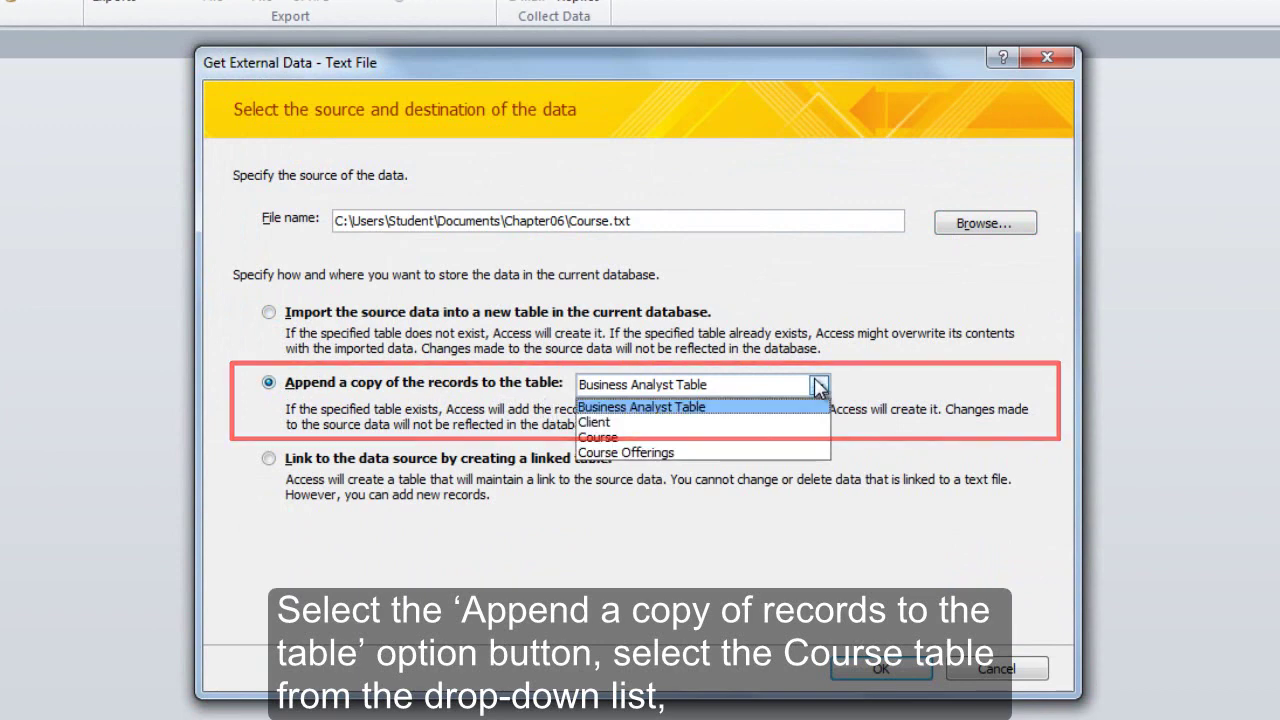
left_click(693, 438)
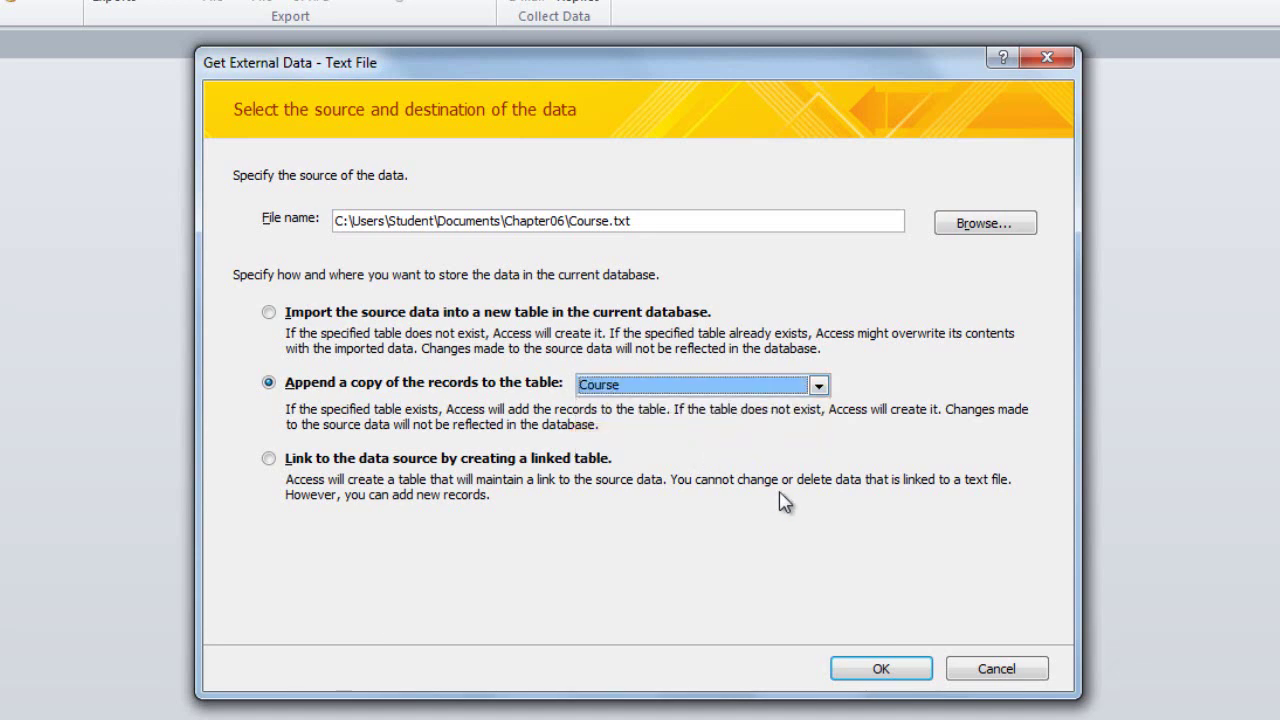
left_click(878, 668)
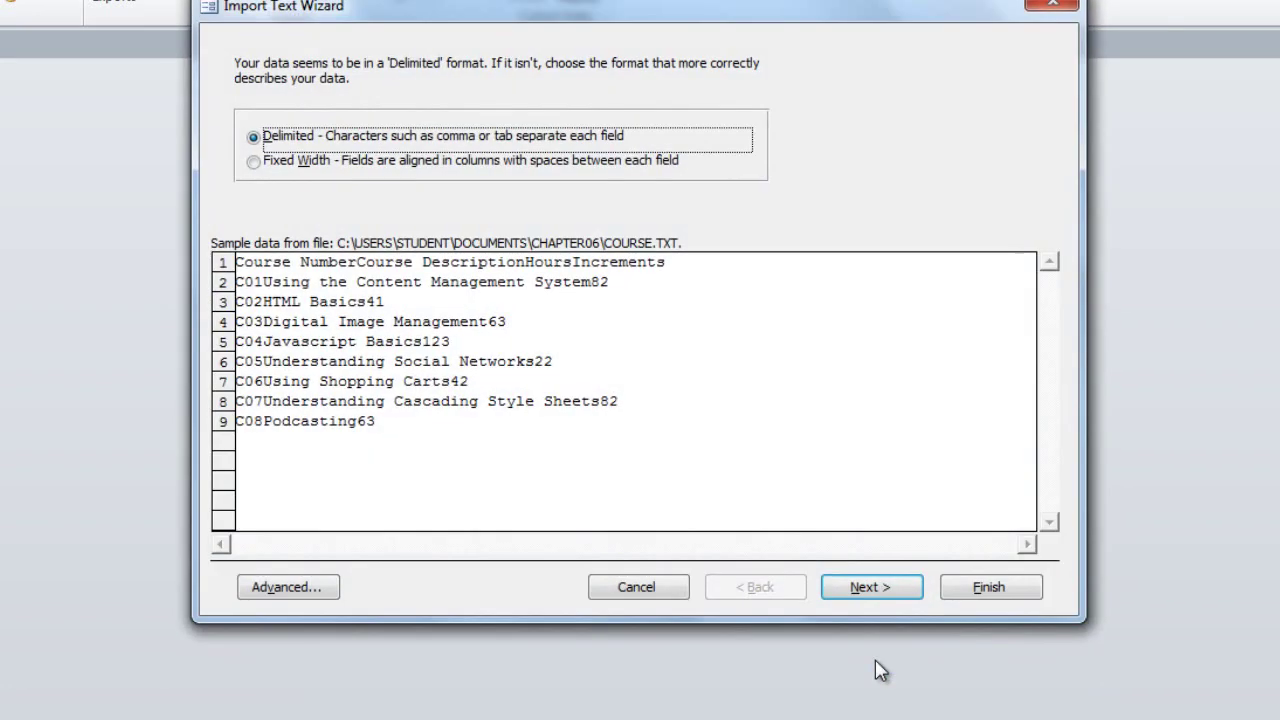
Import Course.txt as delimited data with First Row Contains Field Names ticked, finishing into the Course table.
left_click(855, 590)
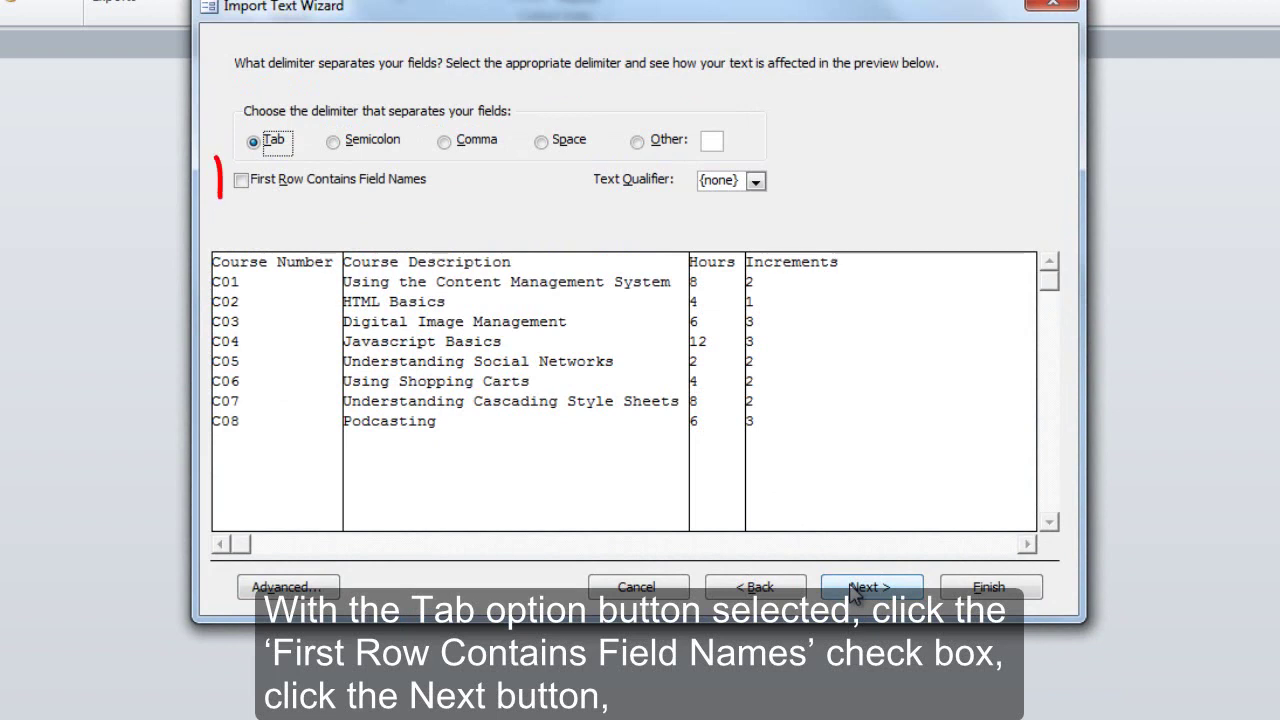
left_click(241, 181)
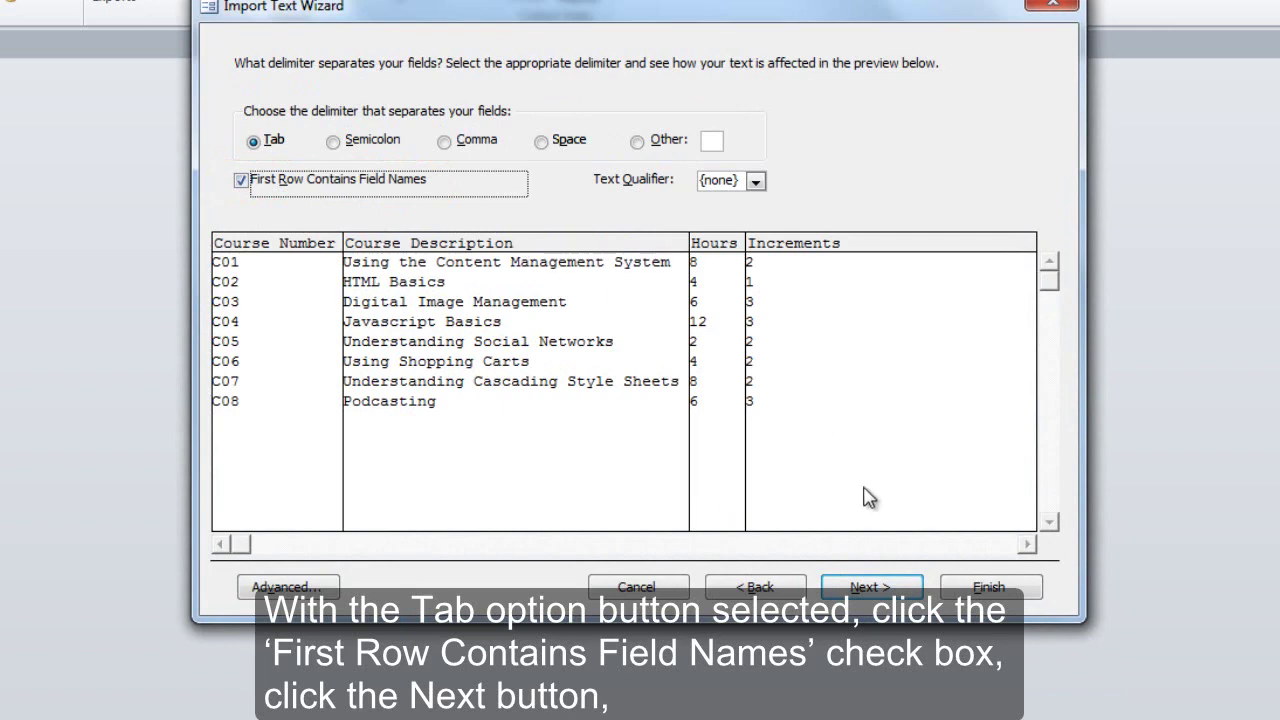
left_click(866, 590)
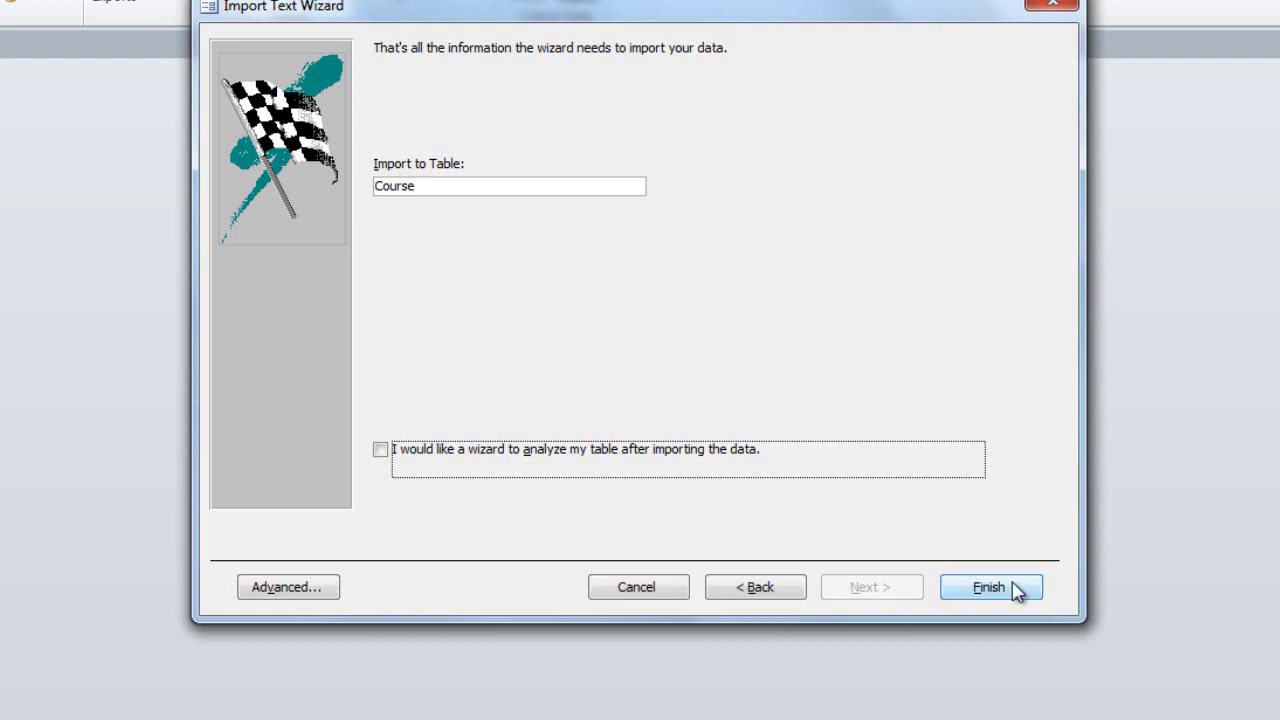
left_click(1014, 590)
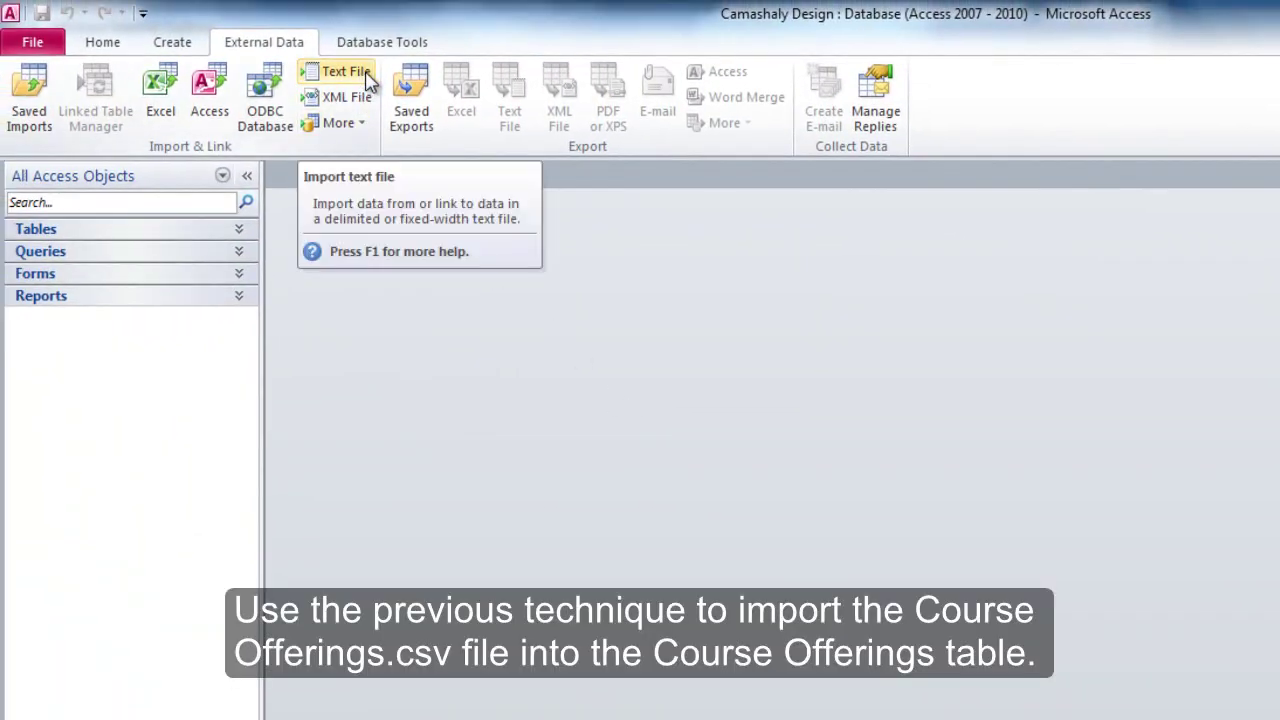
Start another import from a text file on the External Data tab.
left_click(366, 78)
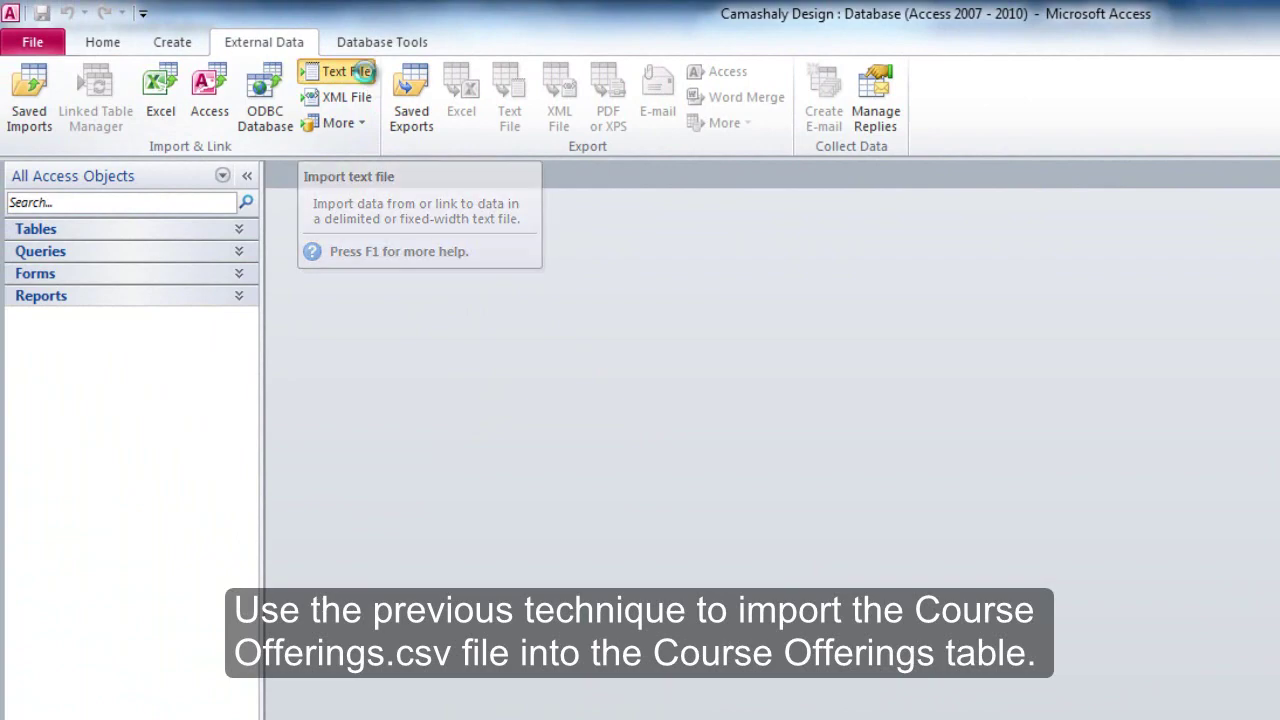